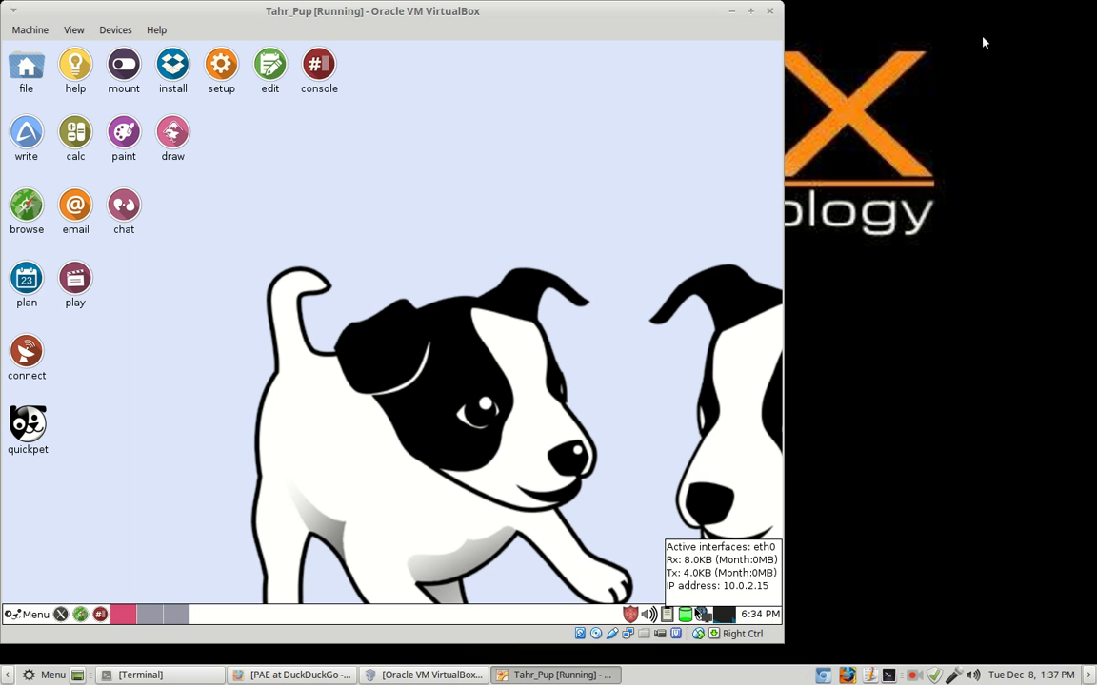
Step: Attach the Logitech USB Optical Mouse [3401] to the Tahr Pup VM from Devices > USB Devices
click(112, 30)
mouse_move(119, 60)
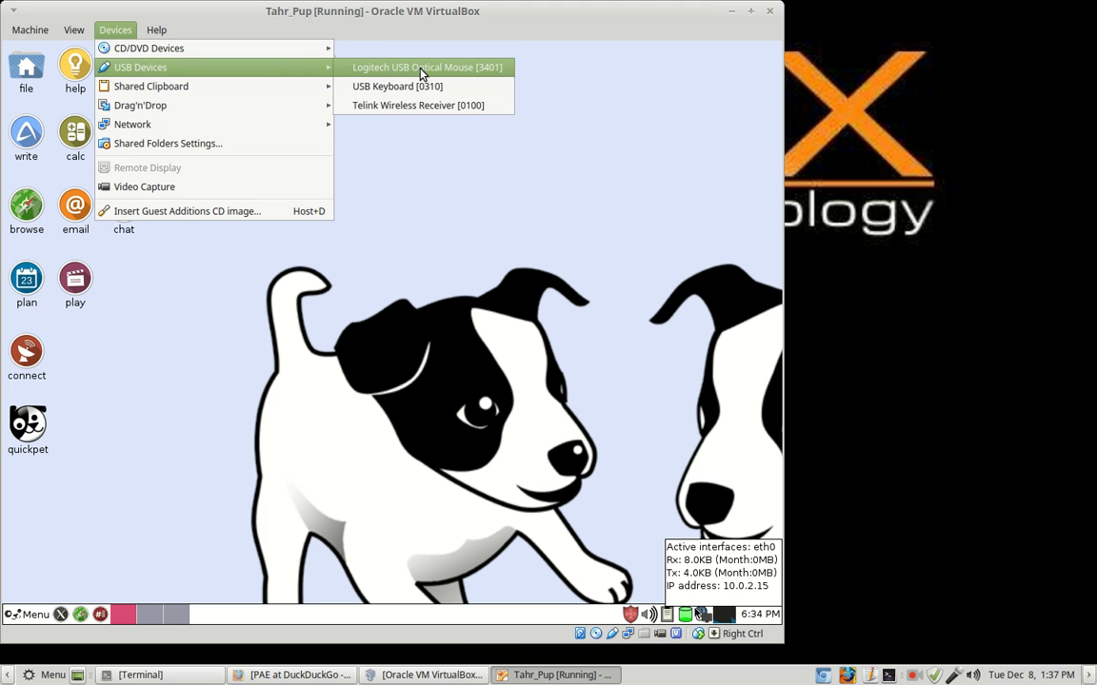
click(376, 66)
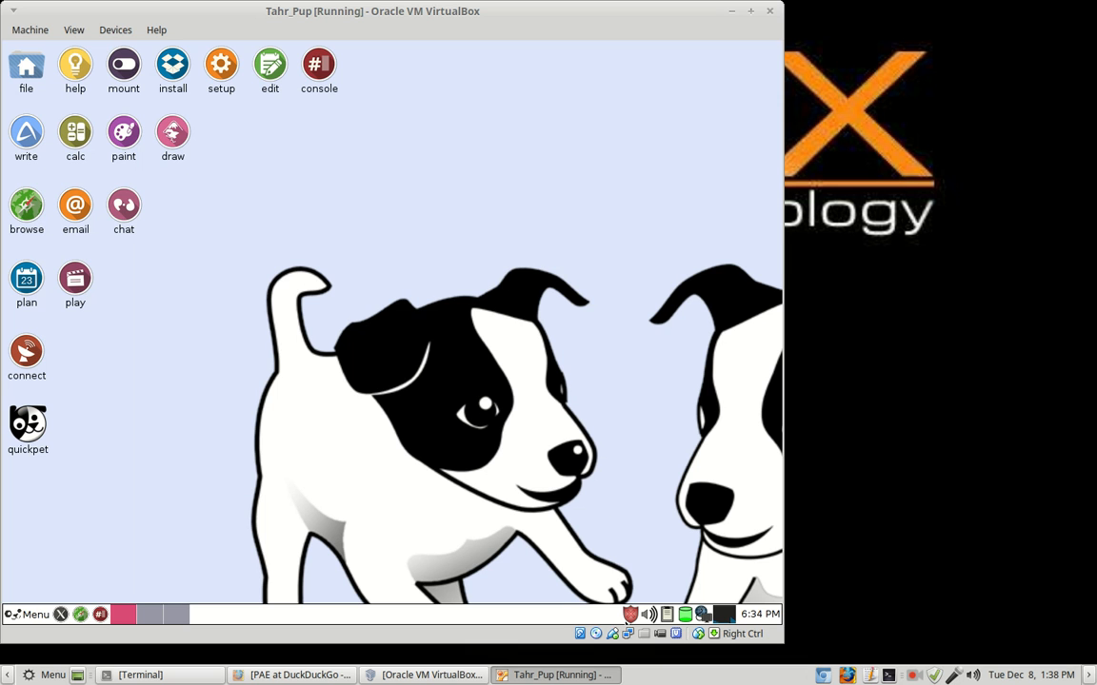
Step: Launch the firewall wizard from the red tray shield and highlight the 'custom' installation type
click(631, 616)
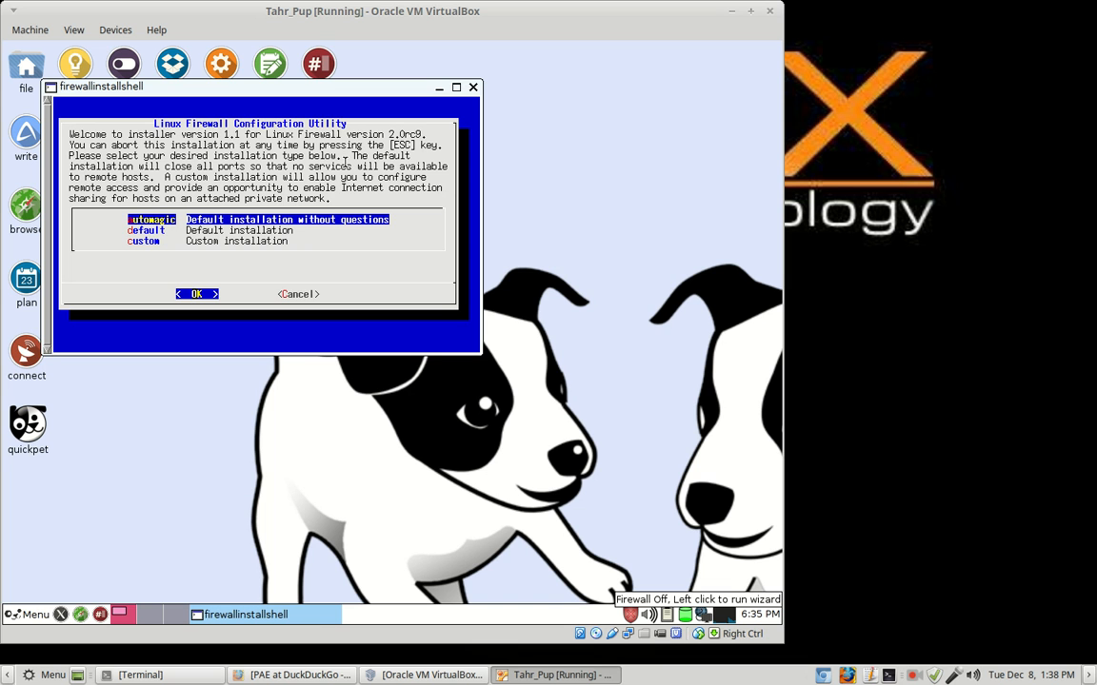
key(Down)
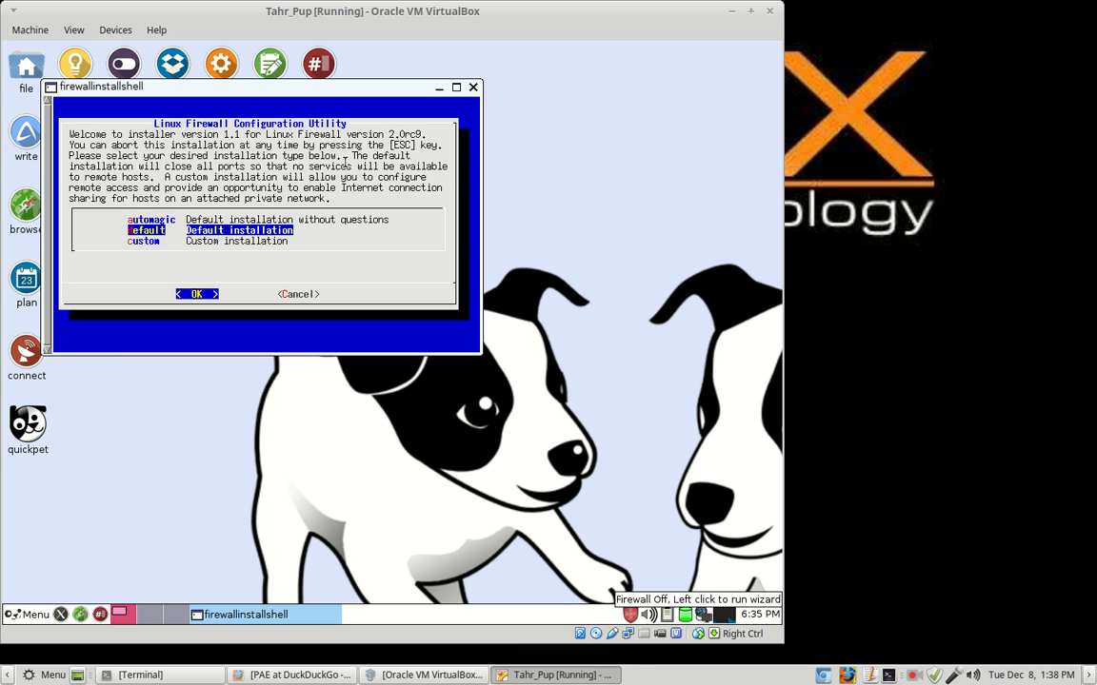
key(Down)
key(Up)
key(Up)
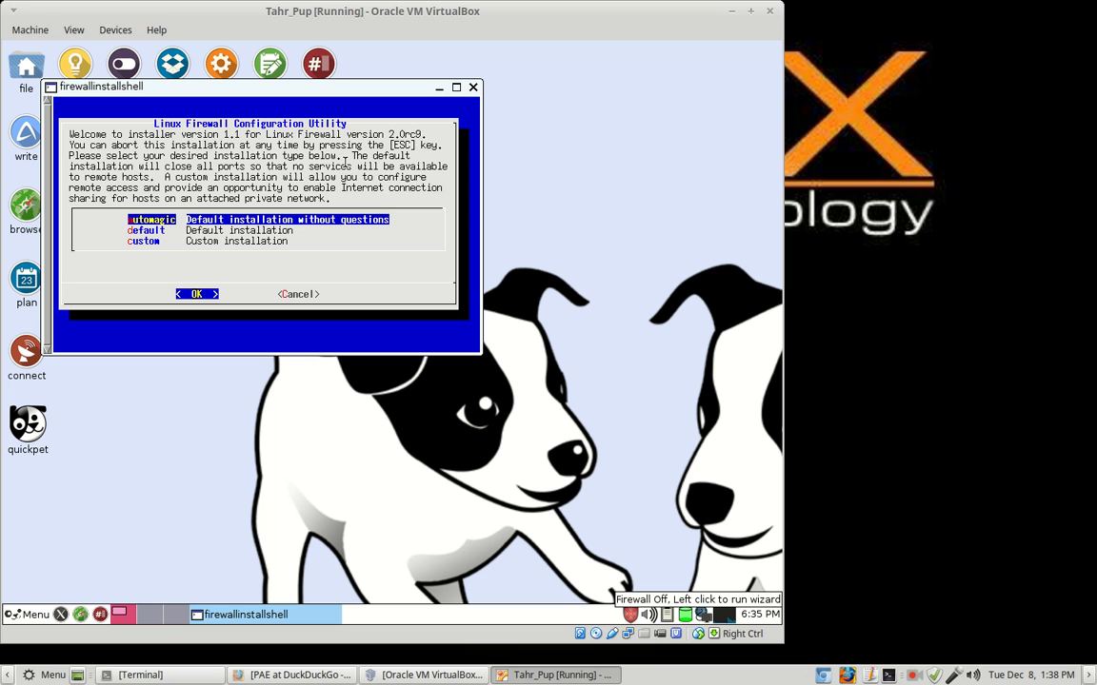
key(Down)
key(Down)
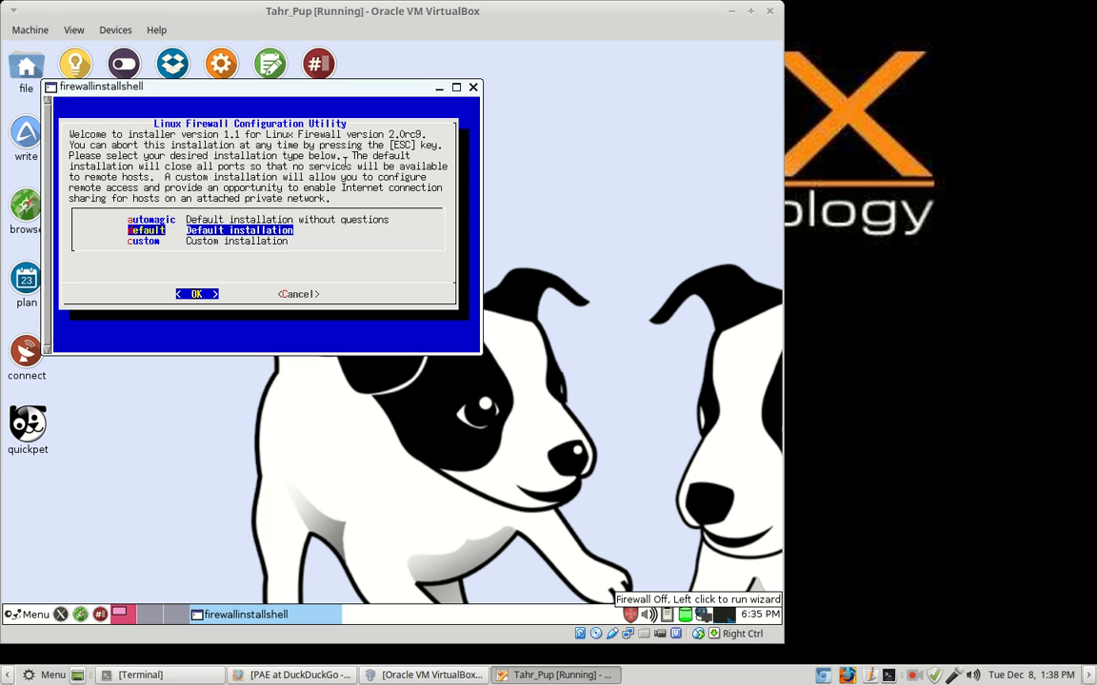
key(Up)
key(Up)
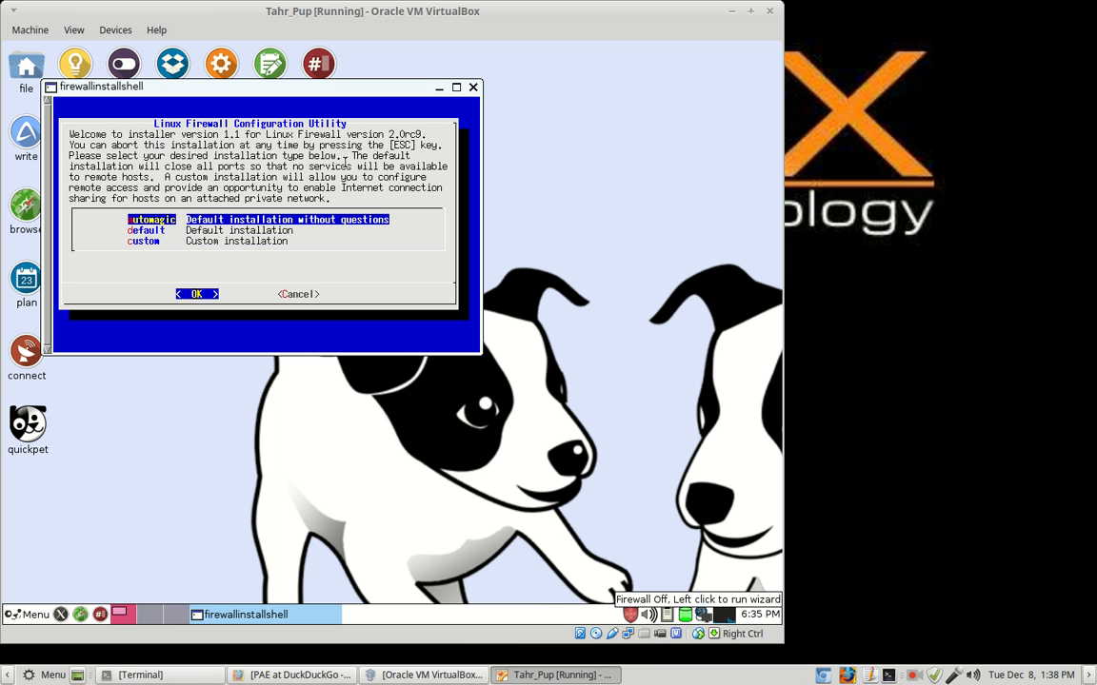
key(Down)
key(Down)
key(Up)
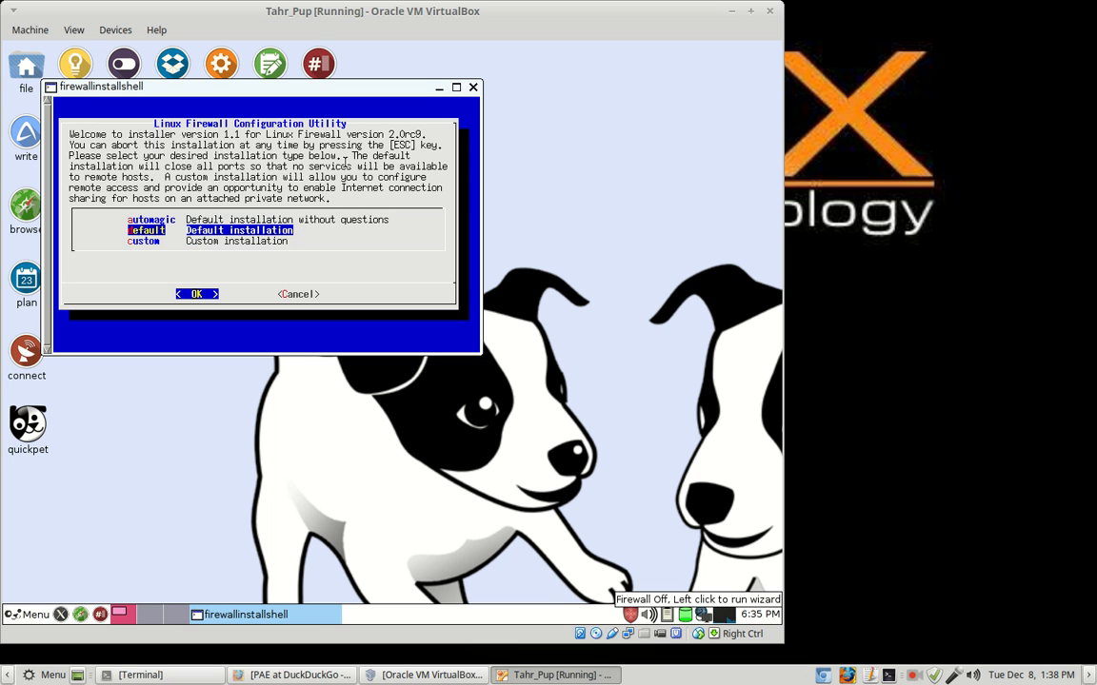
key(Up)
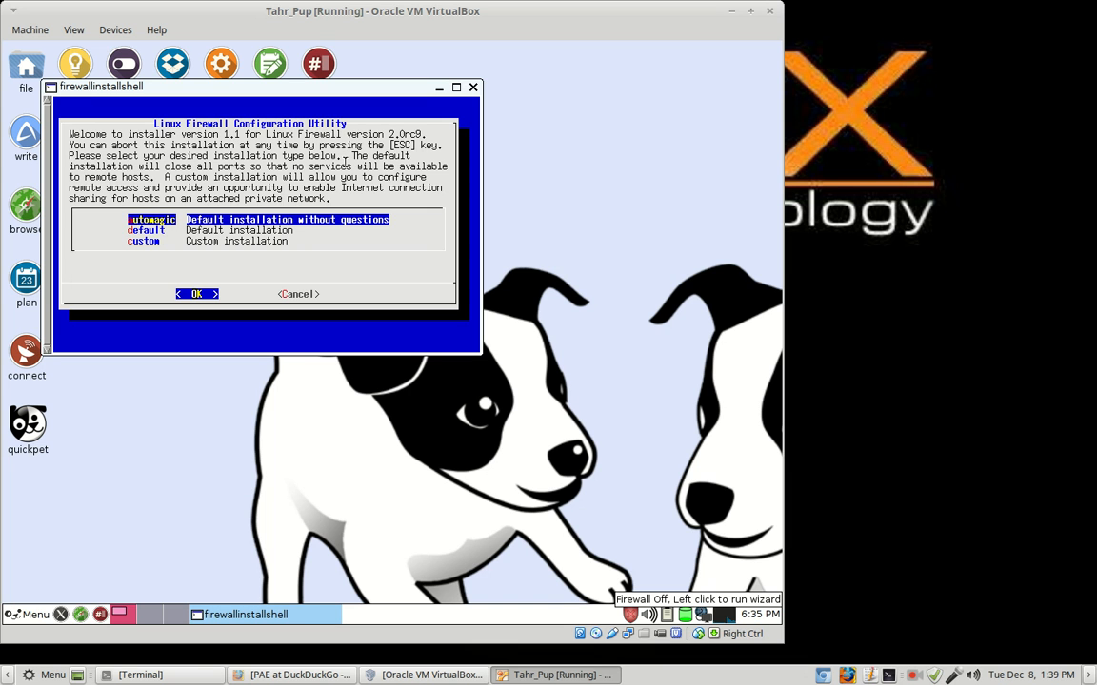
key(Down)
key(Down)
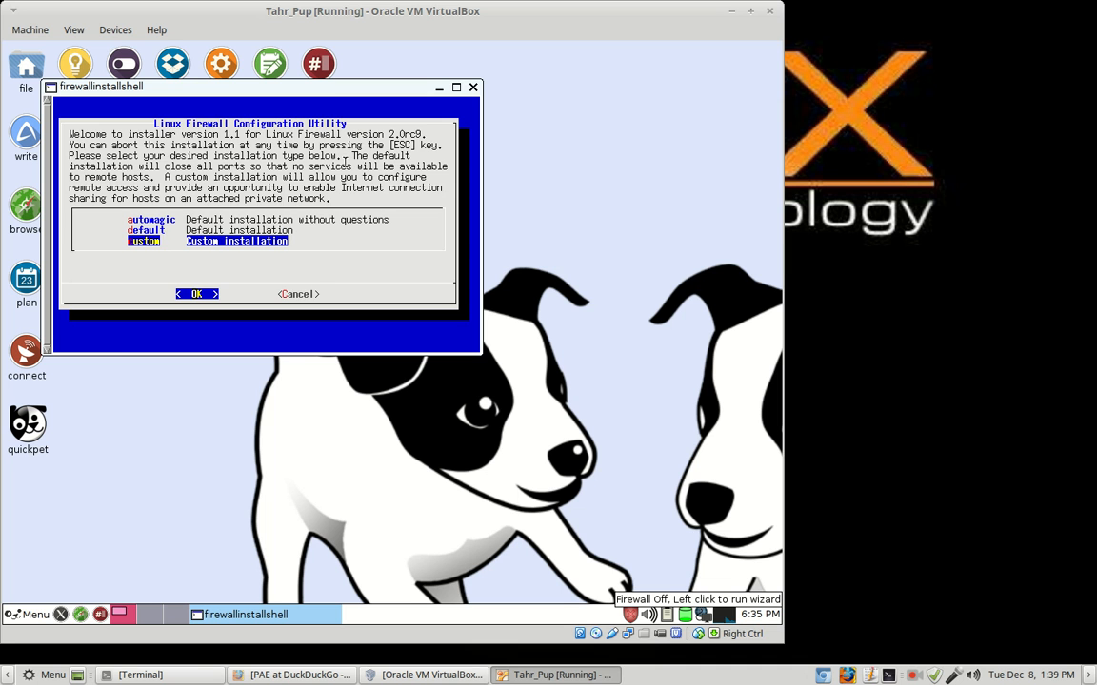
Step: Confirm the custom installation and uncheck ssh so port 22 stays closed
key(Return)
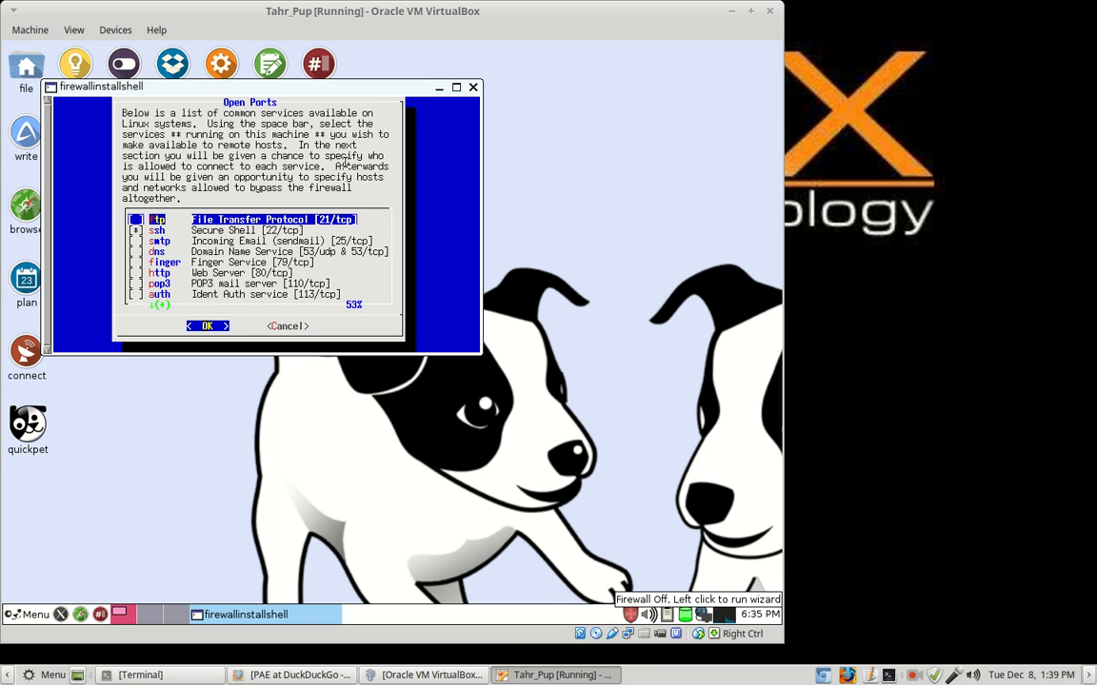
key(Down)
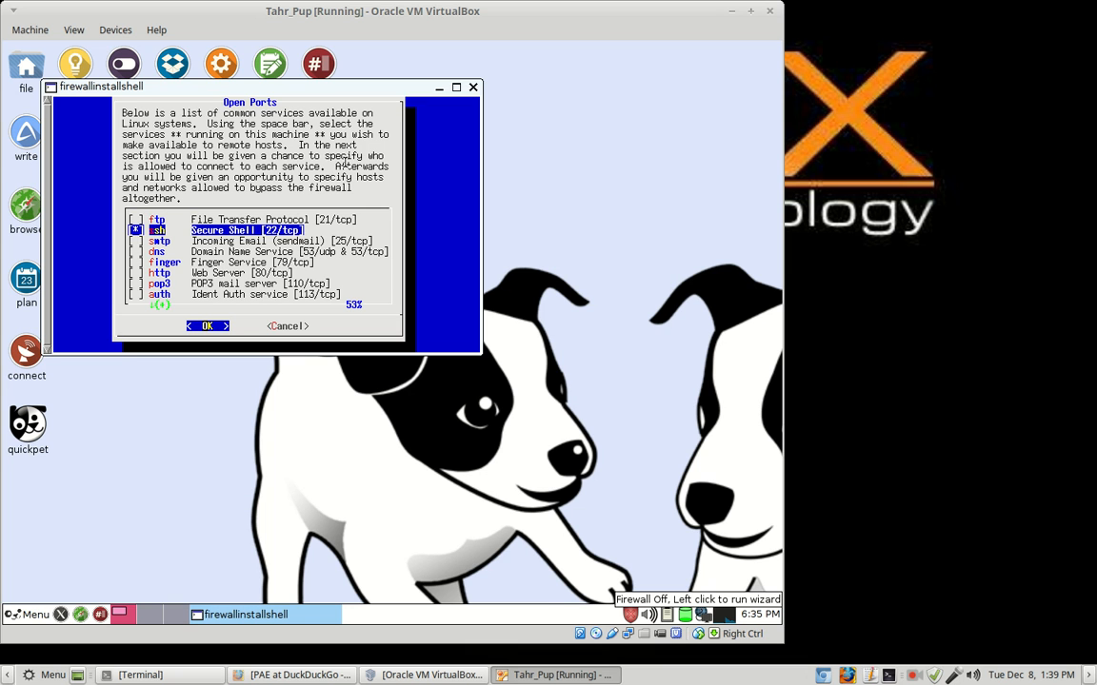
key(Down)
key(Up)
key(Up)
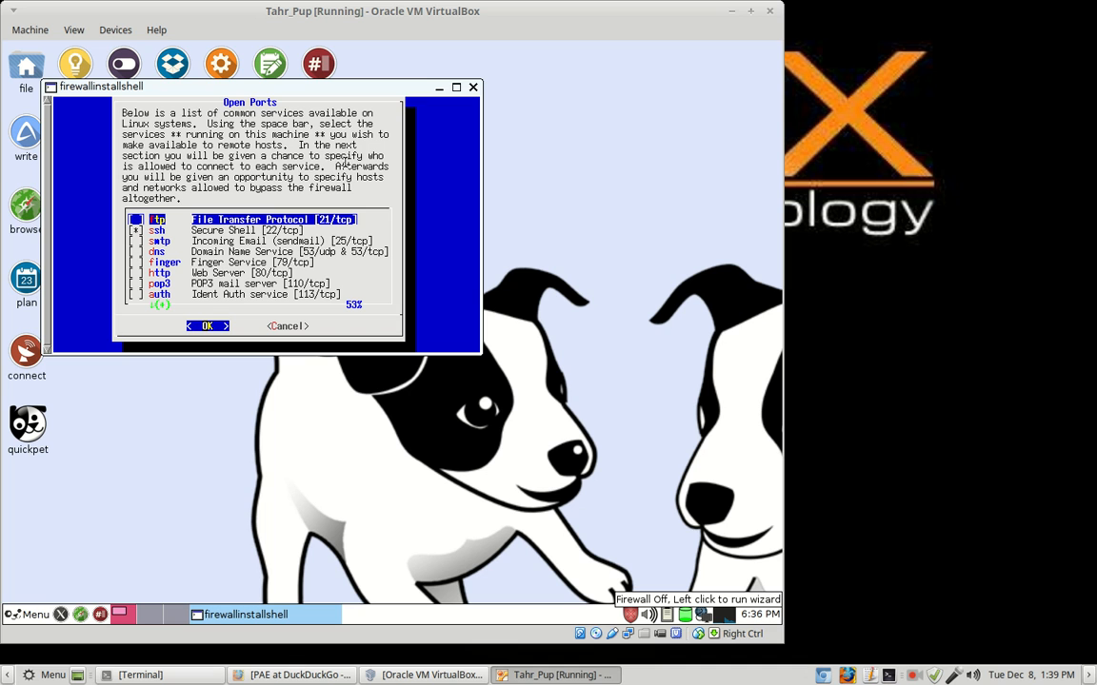
key(space)
key(space)
key(Down)
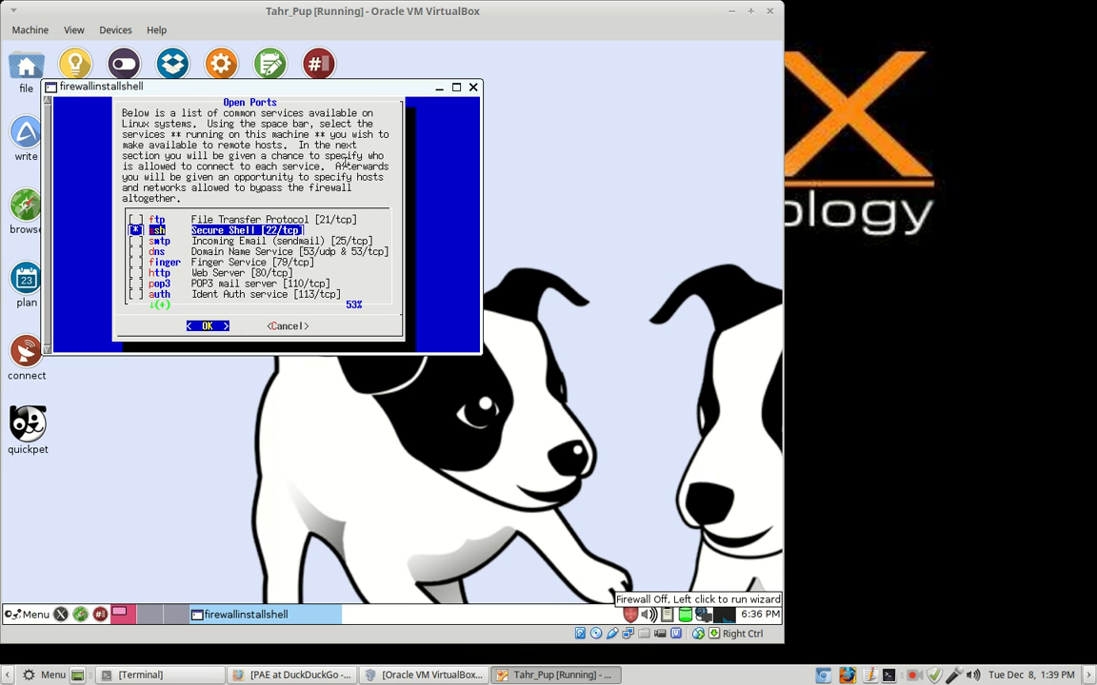
key(Up)
key(Down)
key(space)
Step: Check that the remaining services stay unchecked and accept the Open Ports list with nothing opened
key(Down)
key(Down)
key(Down)
key(Down)
key(Down)
key(Down)
key(Down)
key(Down)
key(Down)
key(Down)
key(Down)
key(Down)
key(Down)
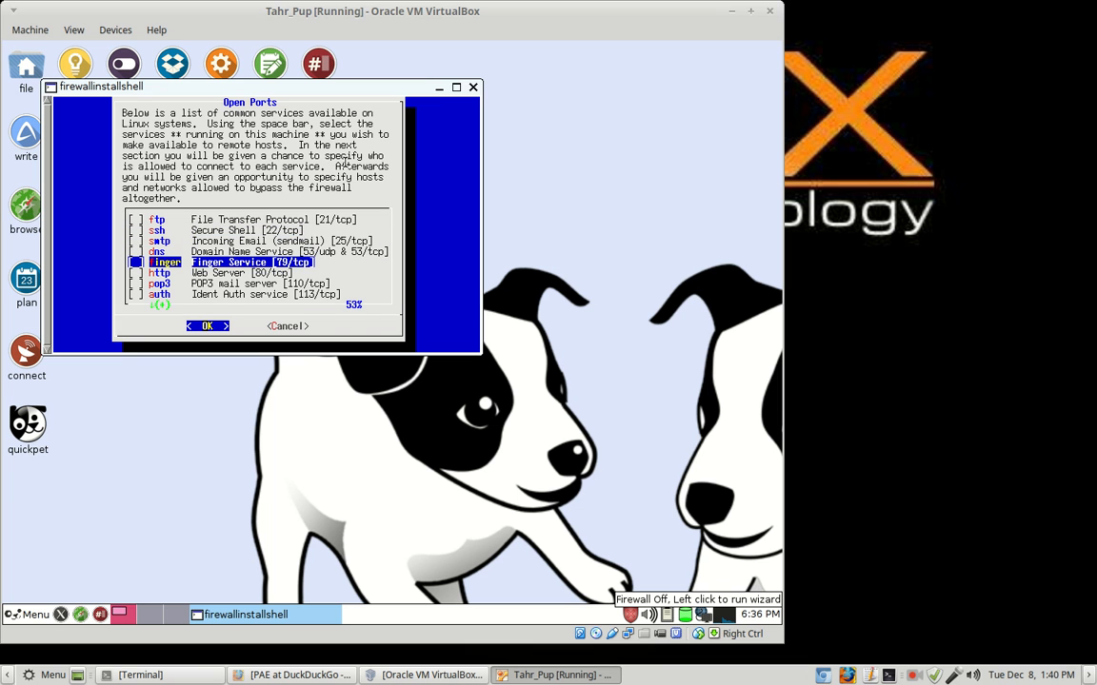
key(Up)
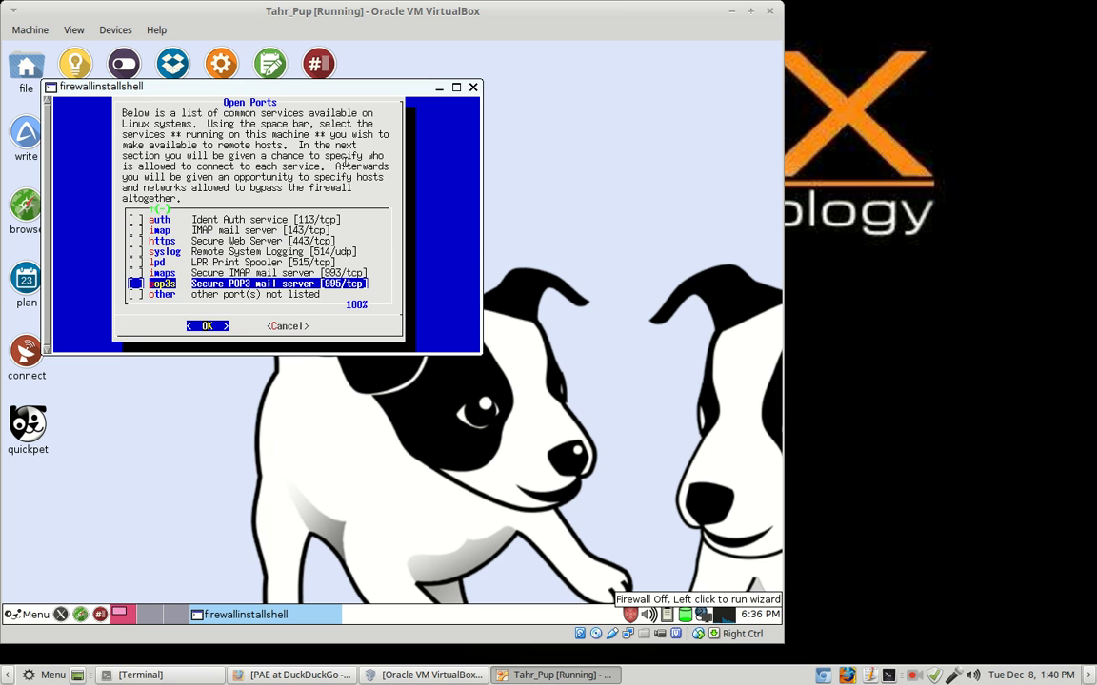
key(Up)
key(Up)
key(Up)
key(Up)
key(Up)
key(Up)
key(Up)
key(Up)
key(Up)
key(Up)
key(Up)
key(Up)
key(Up)
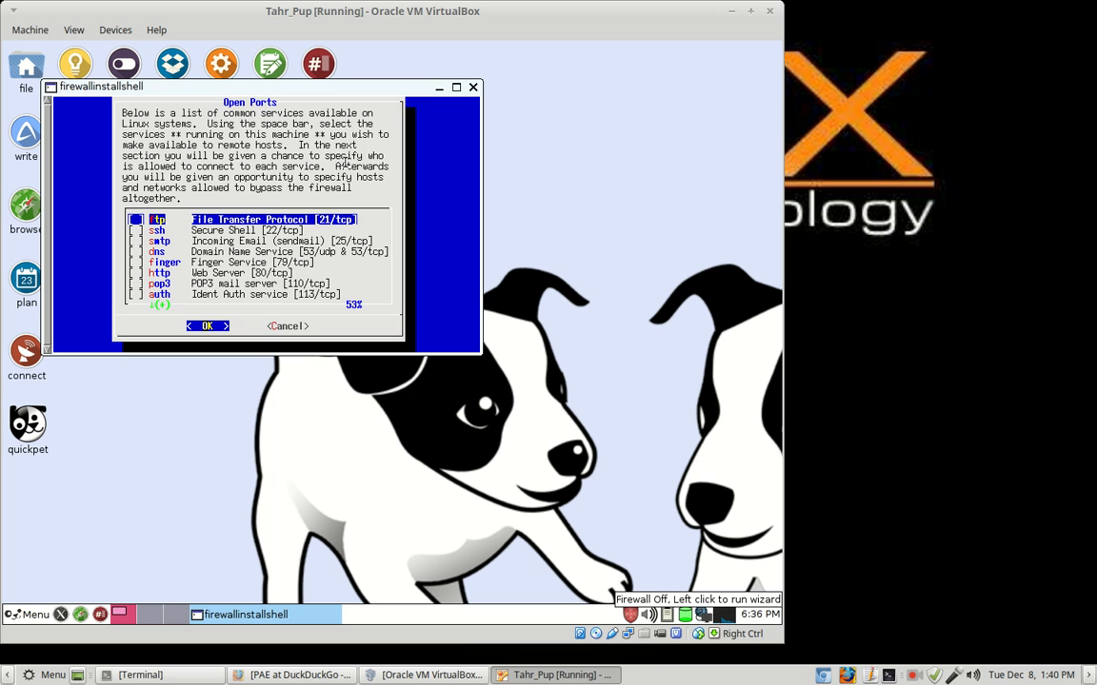
key(Tab)
key(Tab)
key(Return)
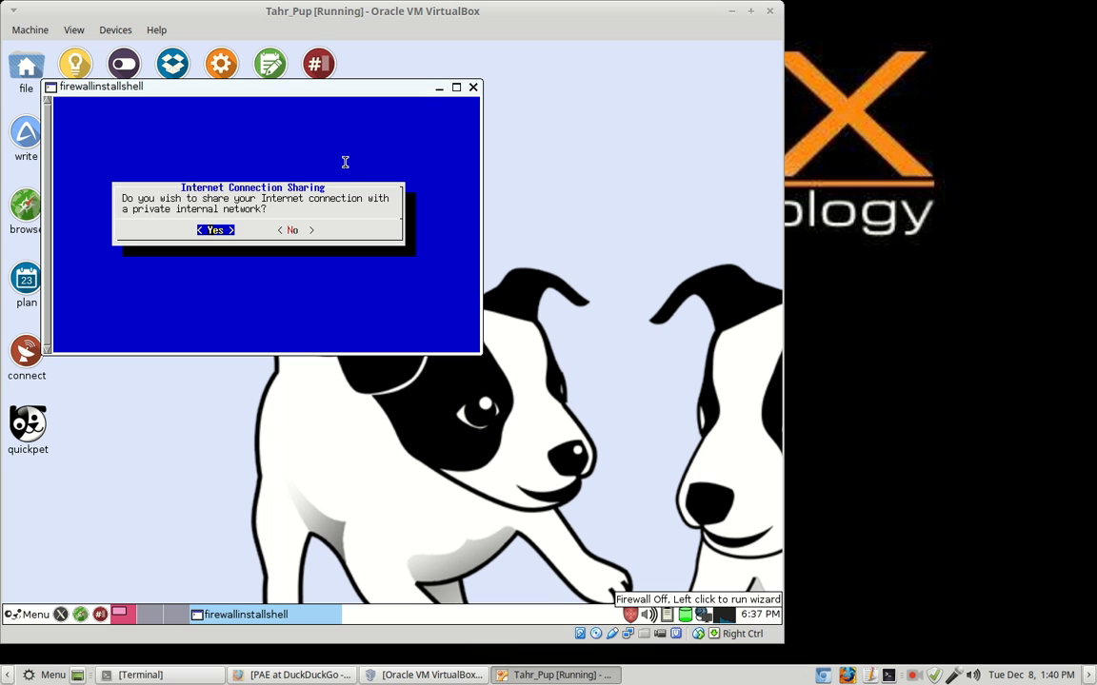
Step: Answer No to Internet Connection Sharing and continue with no trusted networks
key(Right)
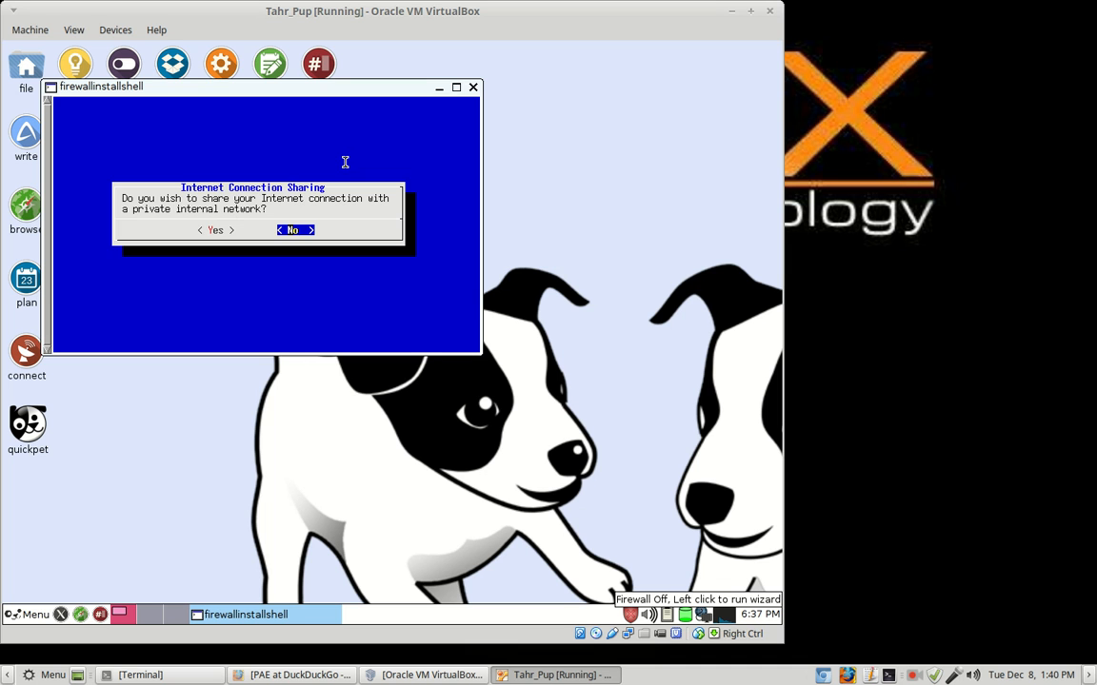
key(Return)
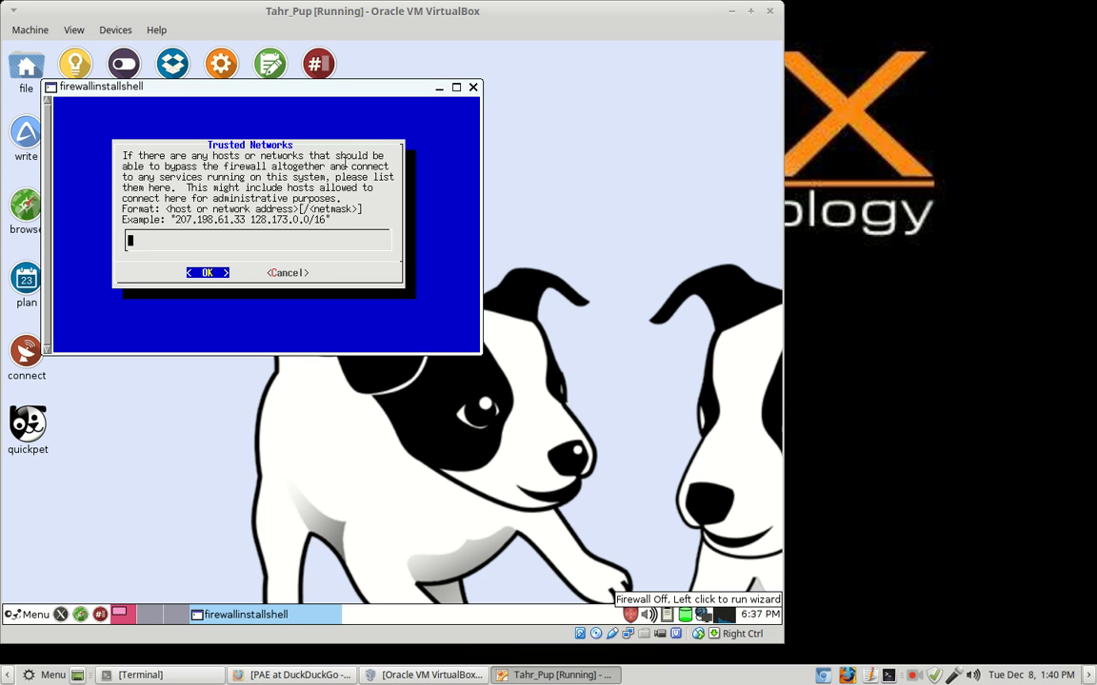
key(Return)
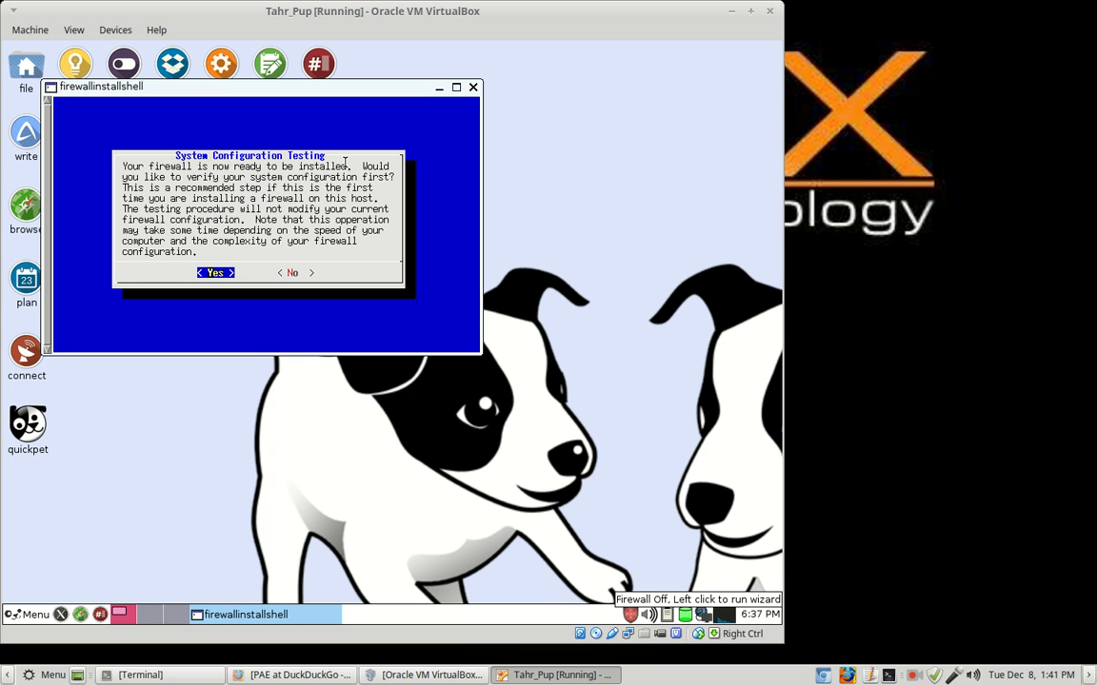
Step: Run the system configuration test, pass the sanity check, and agree to install and enable the firewall
key(Return)
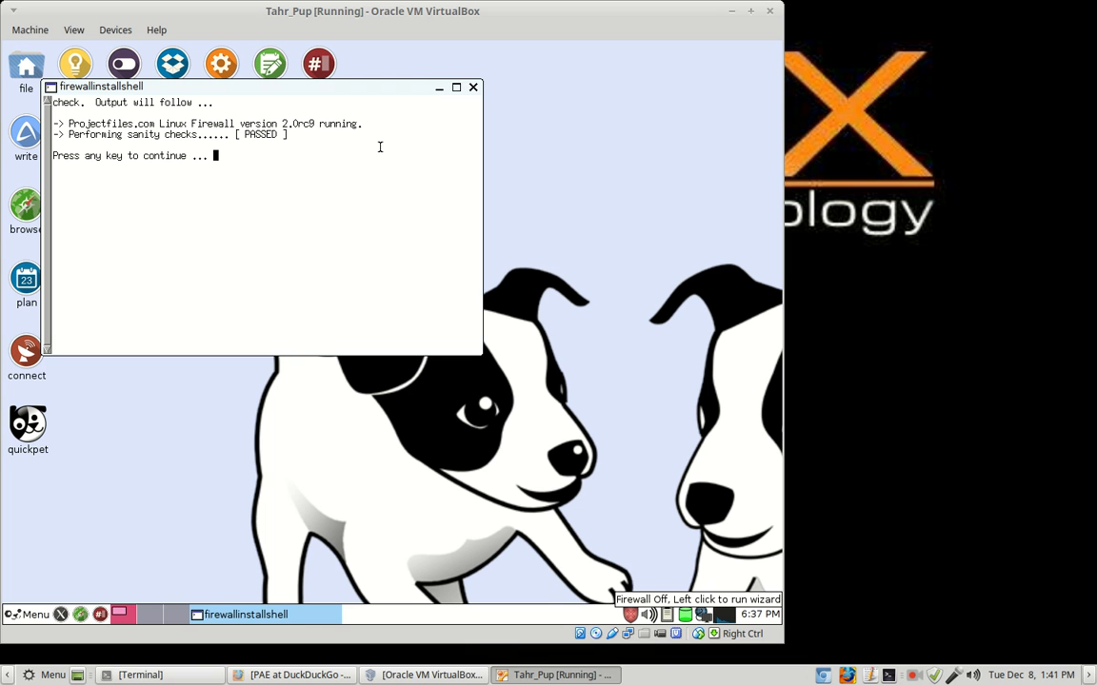
key(Return)
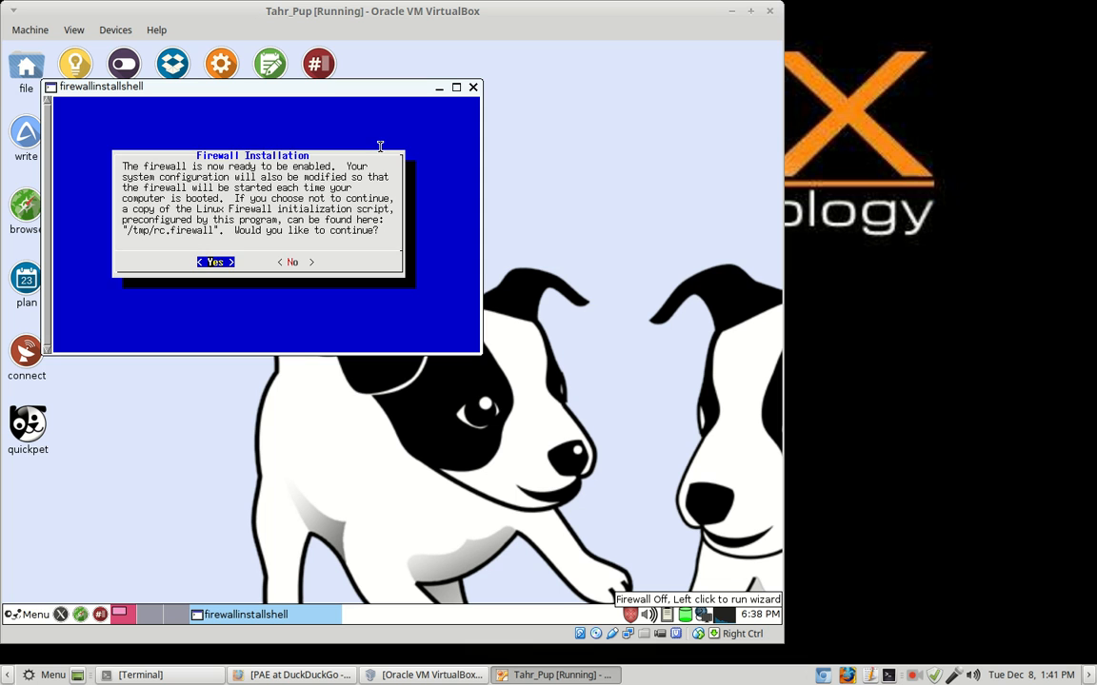
key(Return)
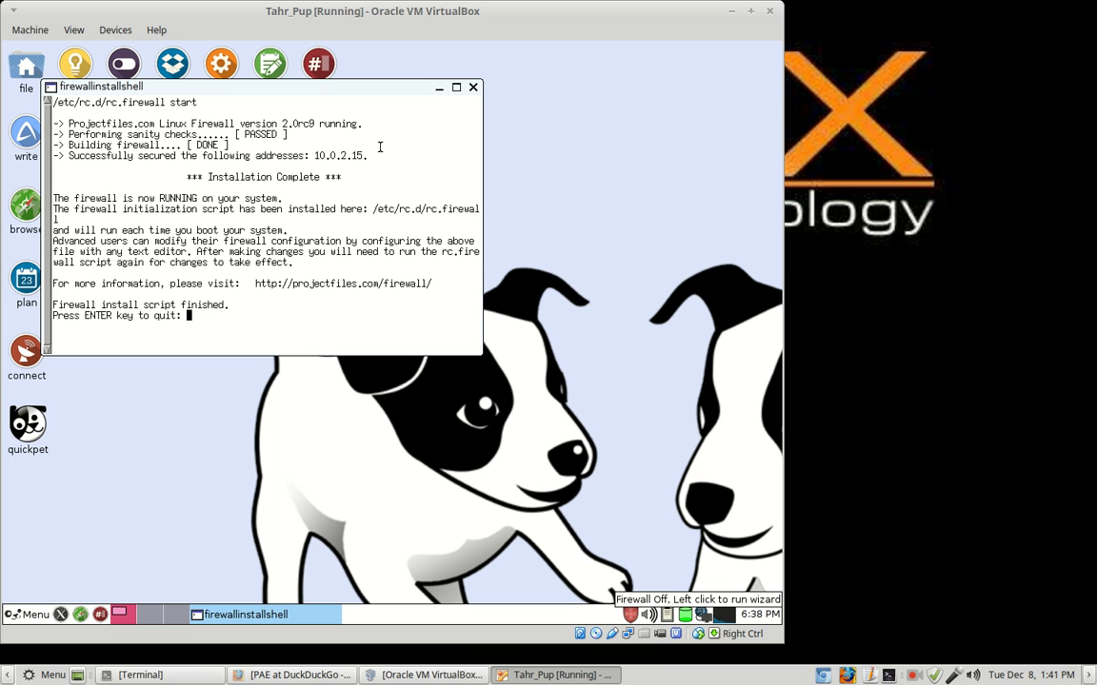
Step: Quit the finished installer and the reopened setup menu, then check the now-green tray shield
key(Return)
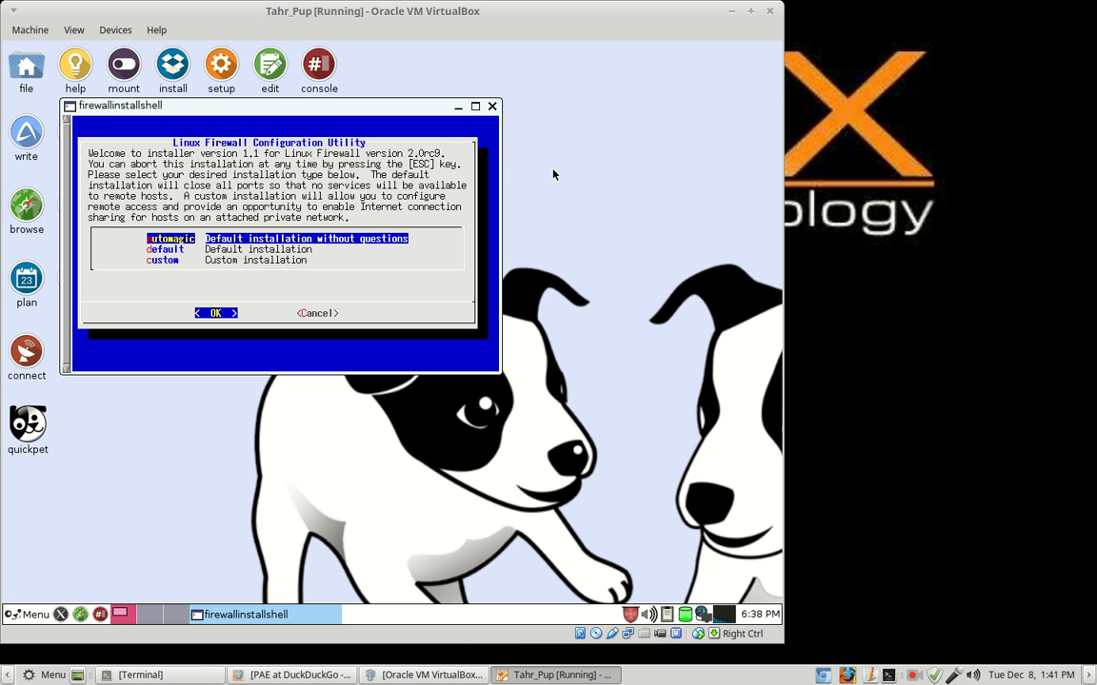
key(Return)
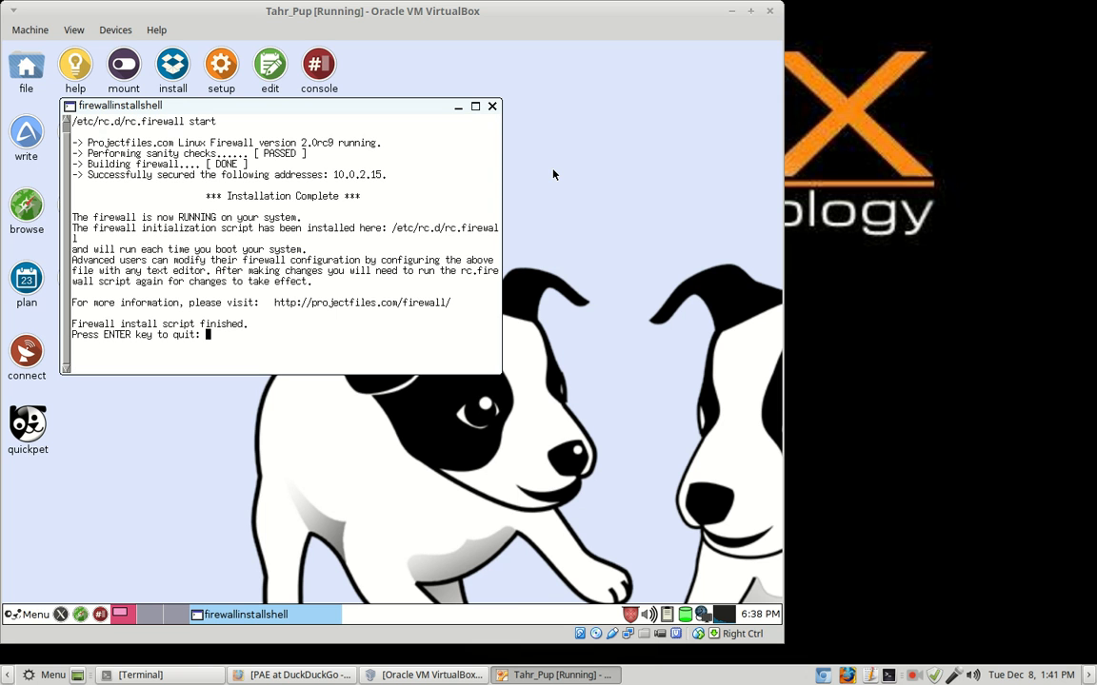
key(Return)
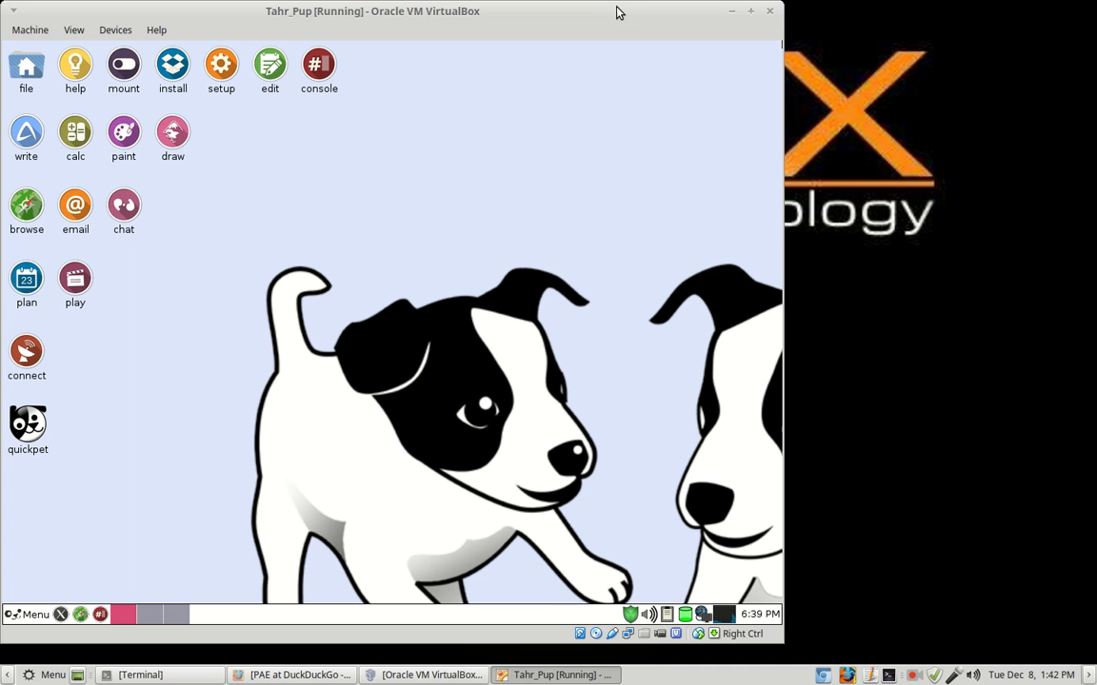
click(913, 675)
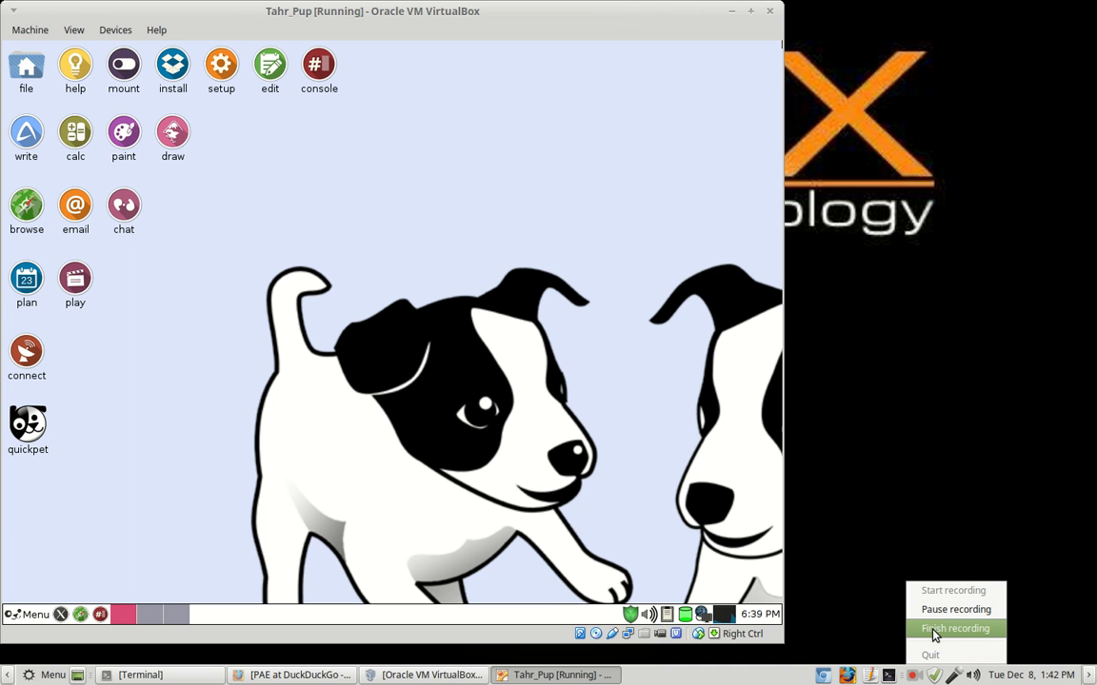